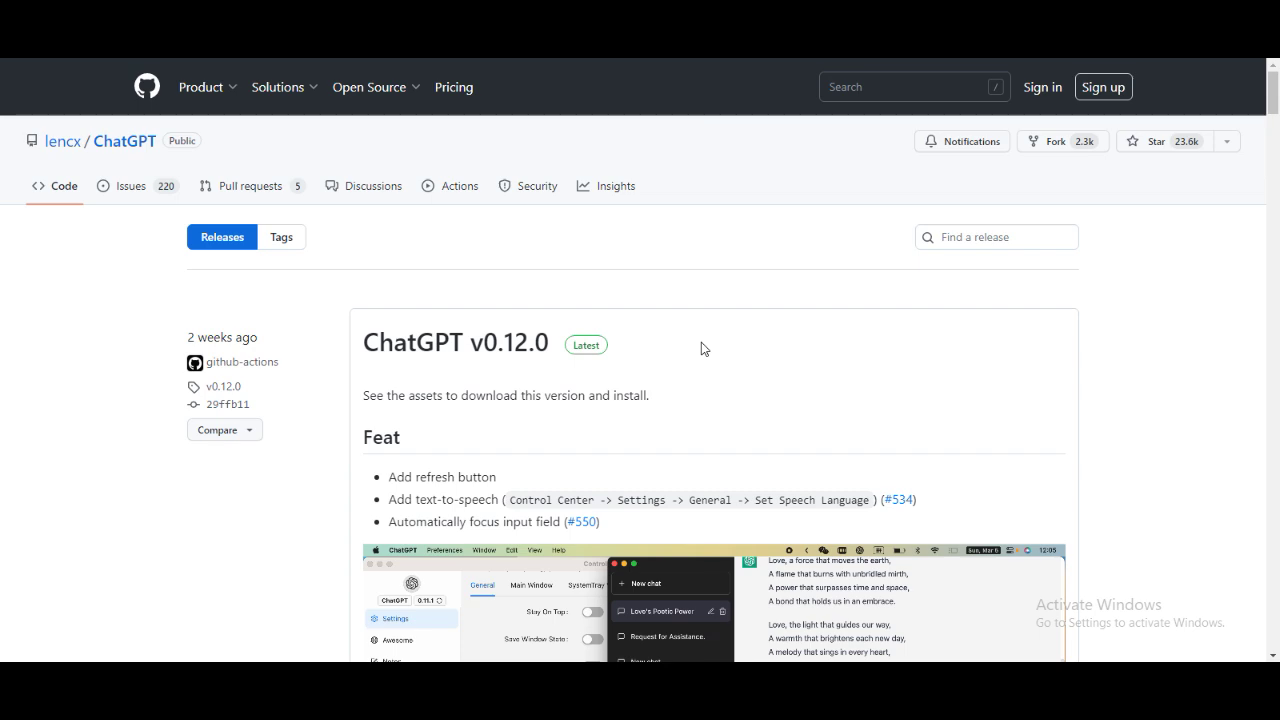
# Download the Windows installer ChatGPT_0.12.0_windows_x86_64.msi from the v0.12.0 release assets.
pyautogui.scroll(-10, 701, 342)
pyautogui.scroll(2, 701, 346)
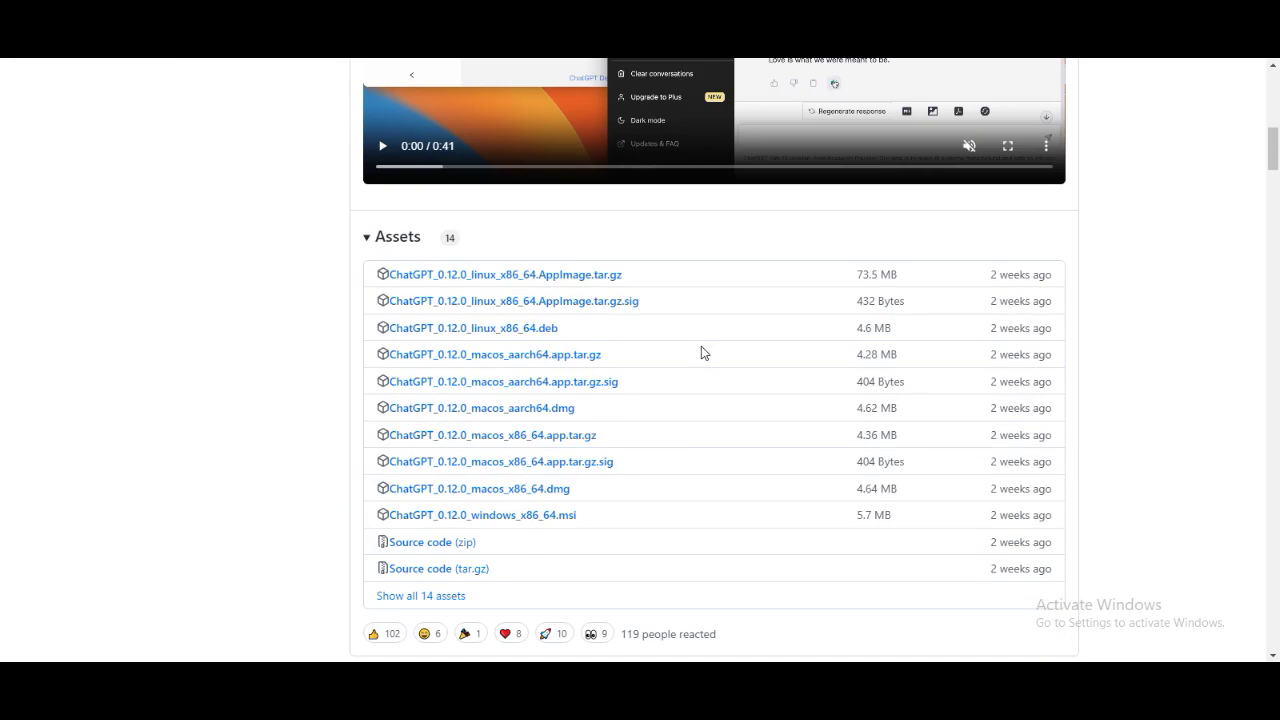
pyautogui.scroll(-3, 701, 346)
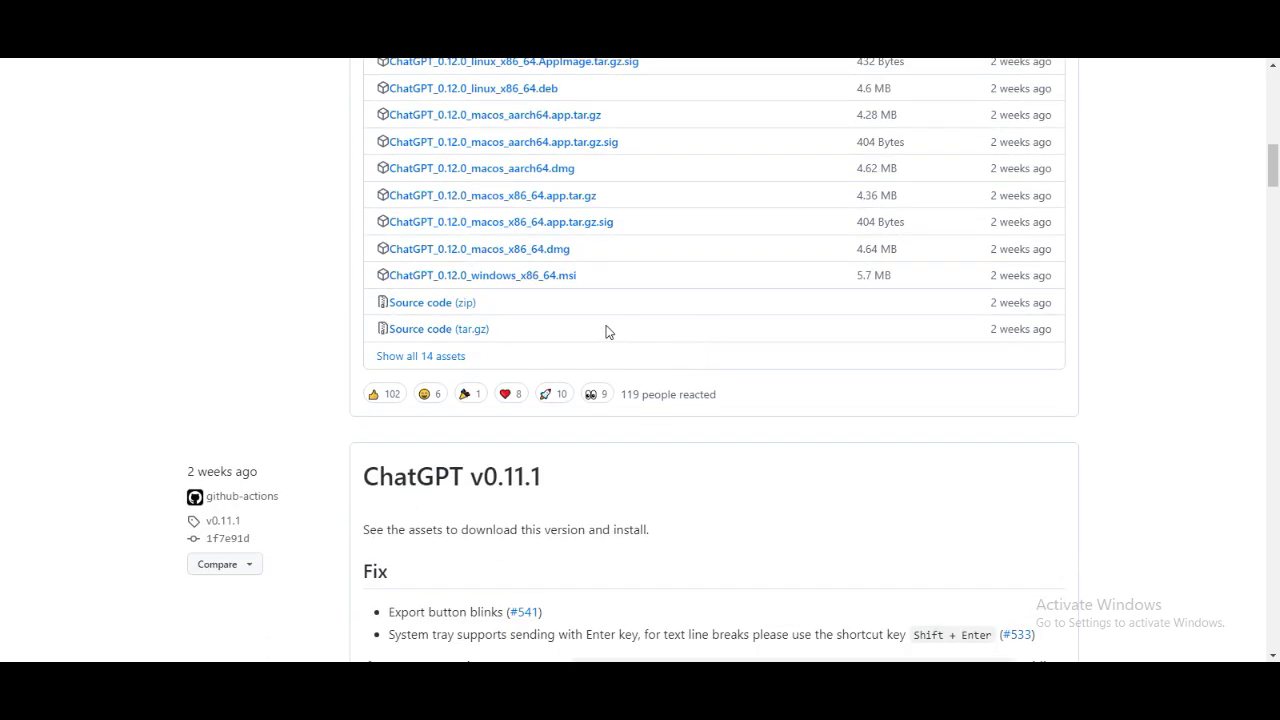
pyautogui.scroll(1, 477, 273)
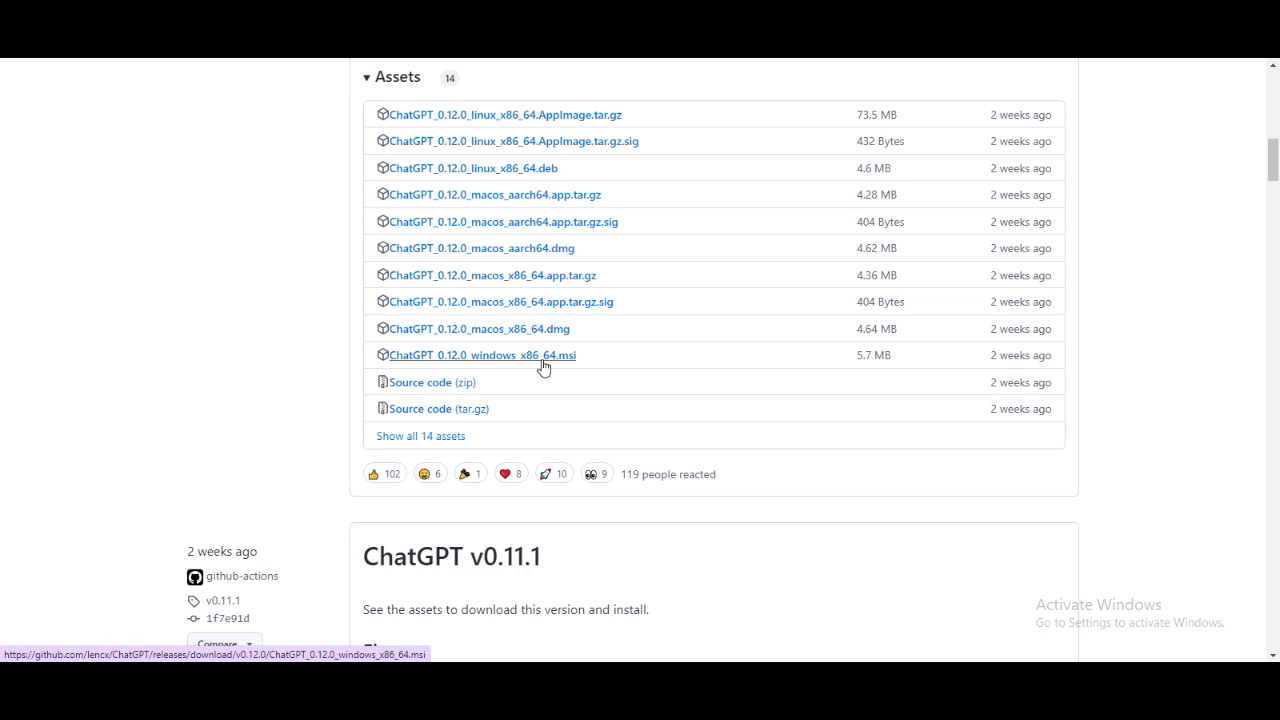
pyautogui.click(544, 368)
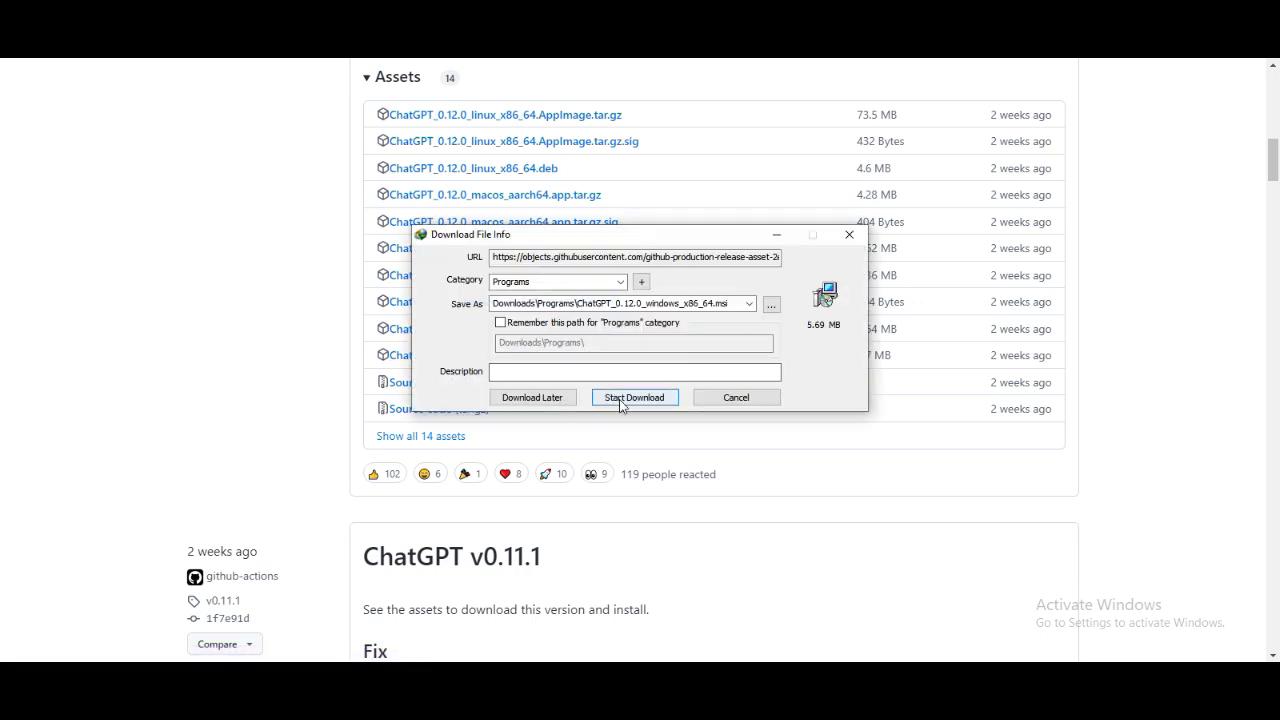
pyautogui.click(619, 398)
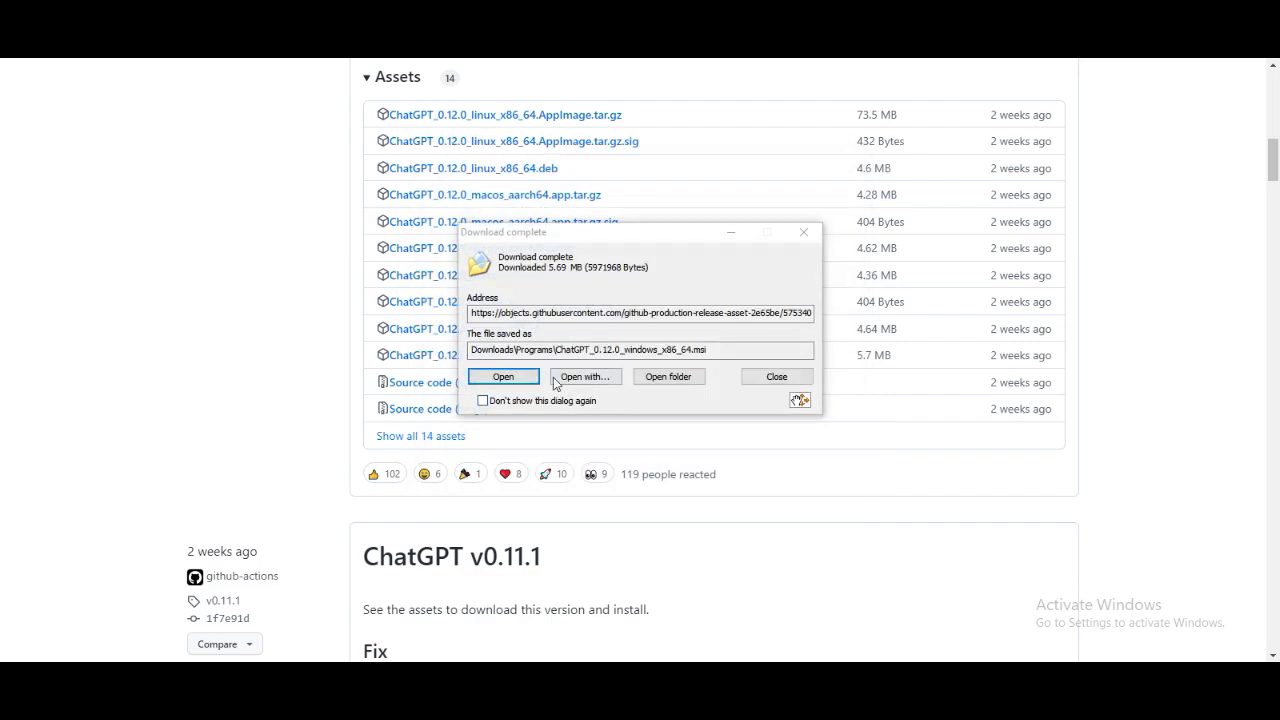
# Run the downloaded installer and install ChatGPT to the default folder C:\Program Files\ChatGPT\.
pyautogui.click(506, 376)
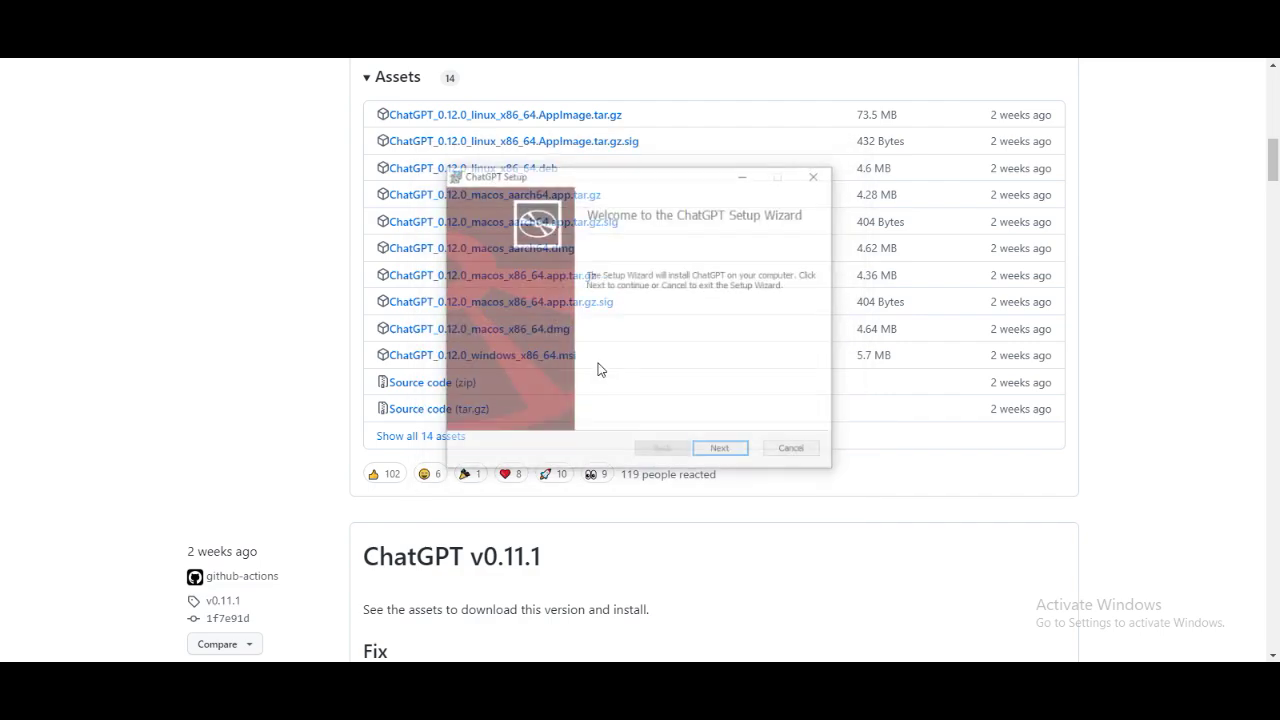
pyautogui.click(720, 448)
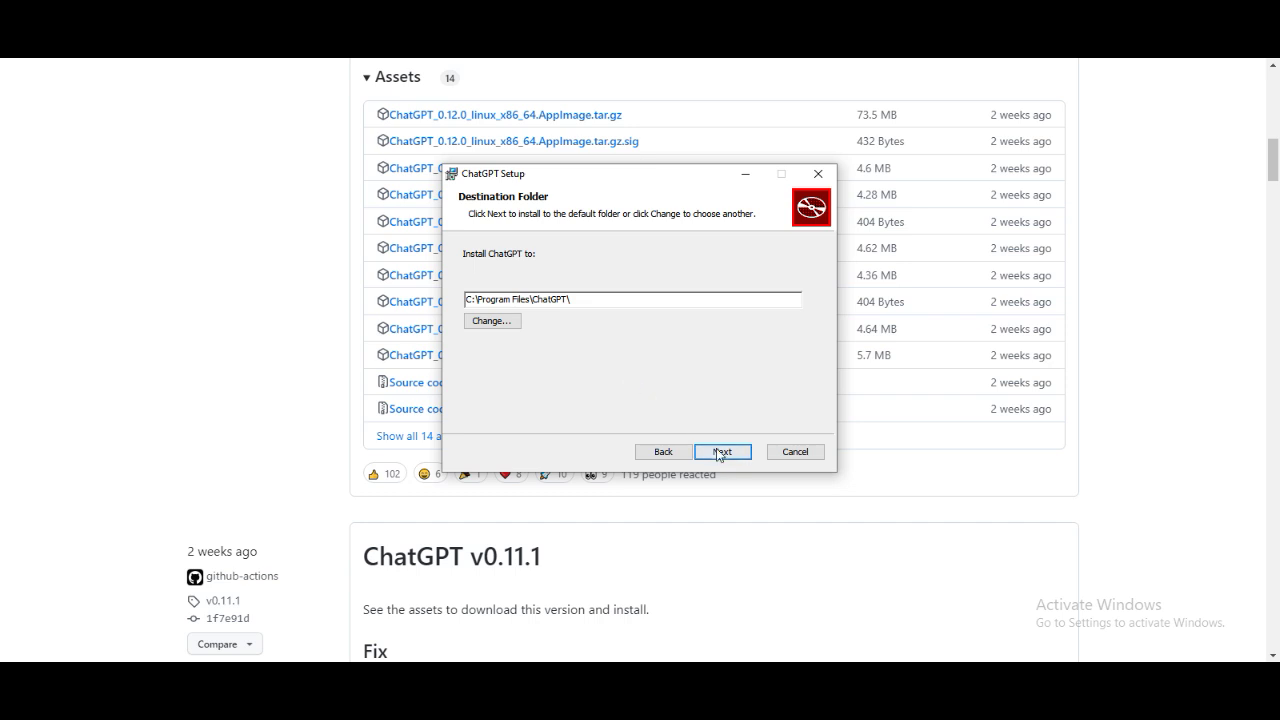
pyautogui.click(720, 452)
pyautogui.click(721, 453)
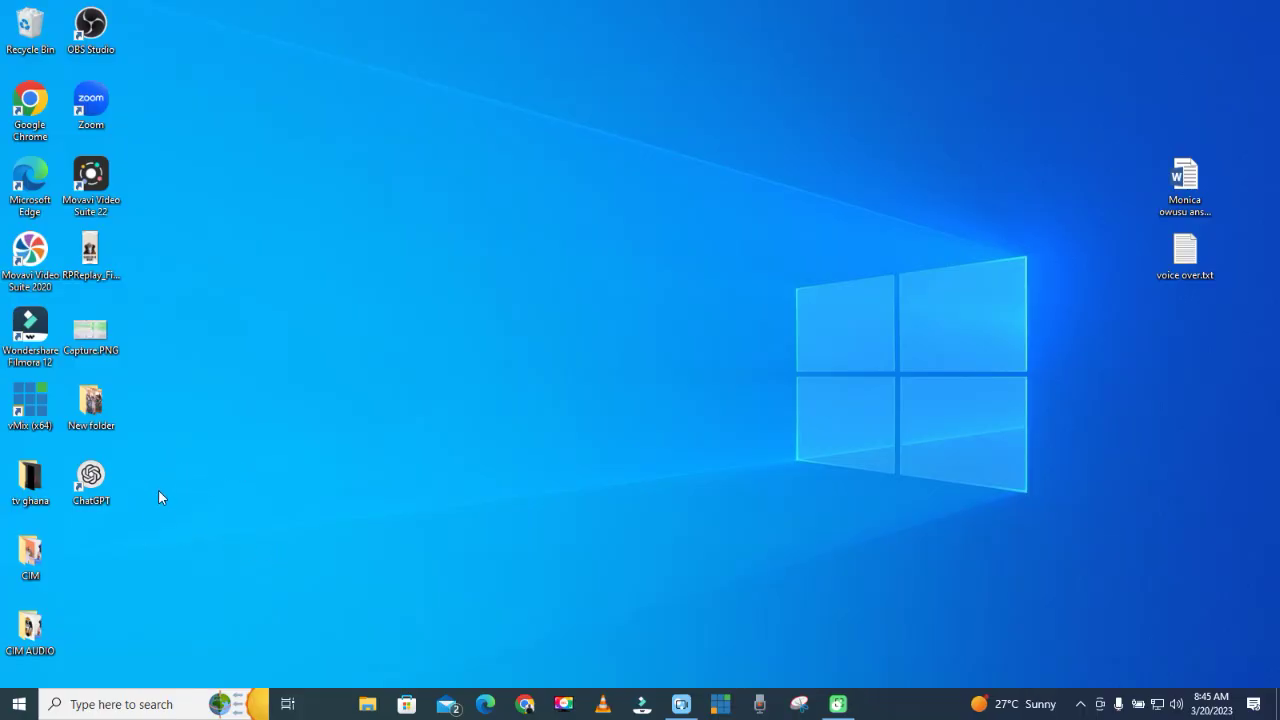
# Launch ChatGPT from its desktop shortcut and try to log in.
pyautogui.doubleClick(92, 478)
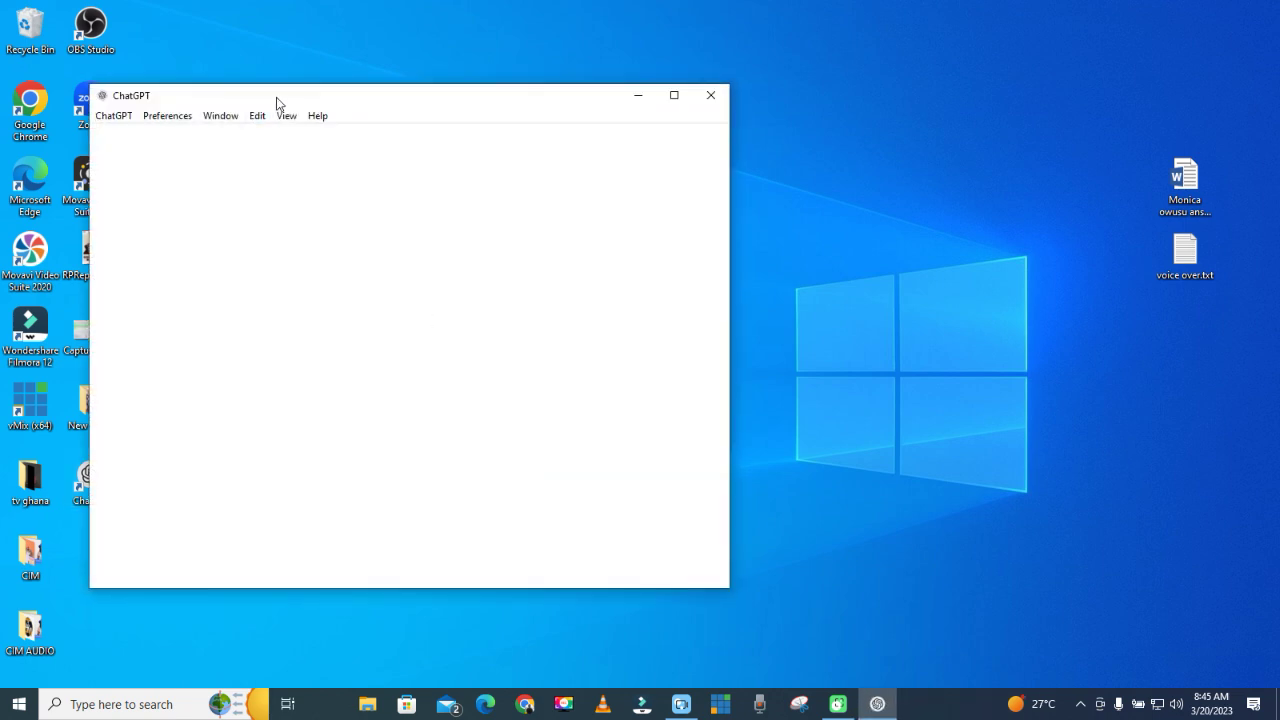
pyautogui.moveTo(277, 97); pyautogui.dragTo(564, 141)
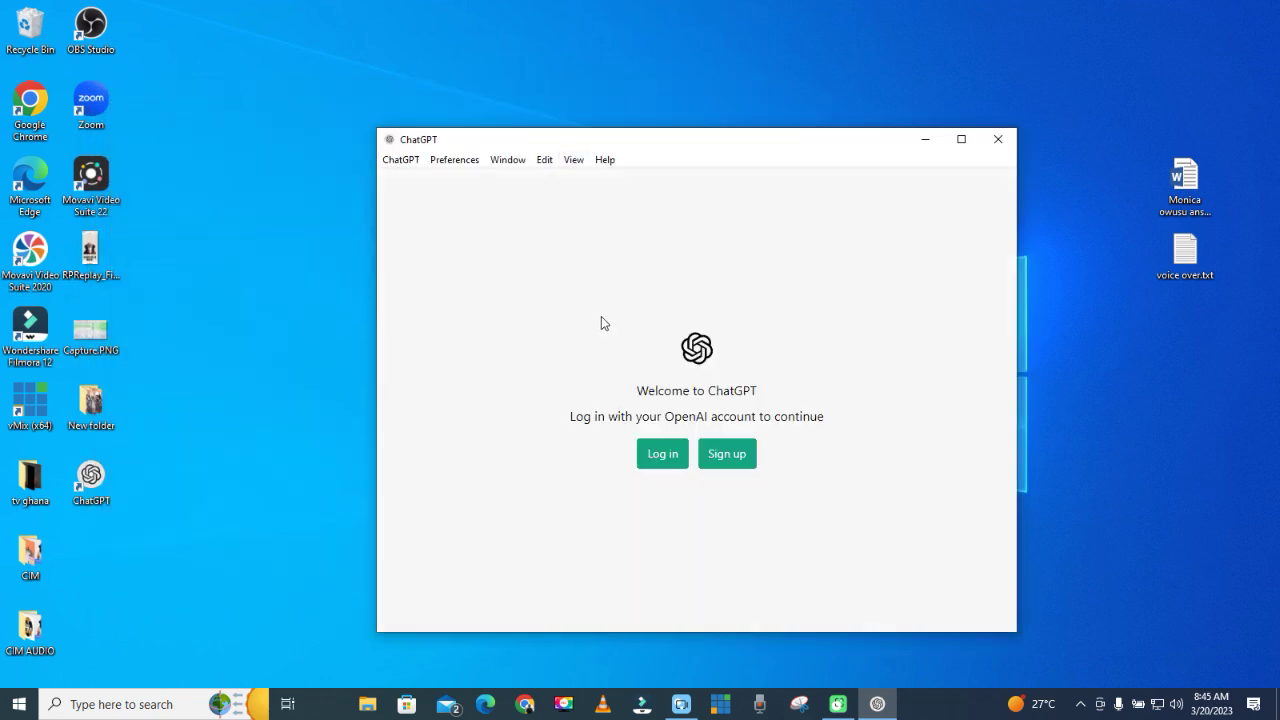
pyautogui.moveTo(691, 149); pyautogui.dragTo(580, 150)
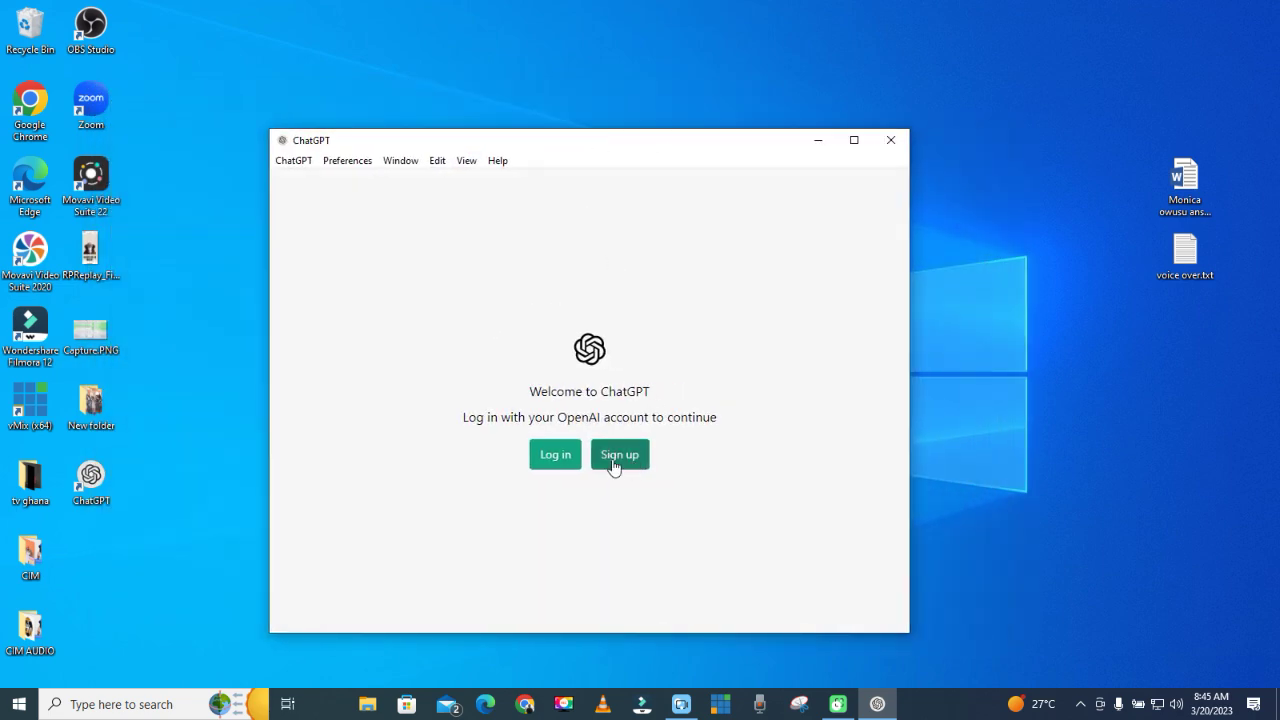
pyautogui.click(562, 462)
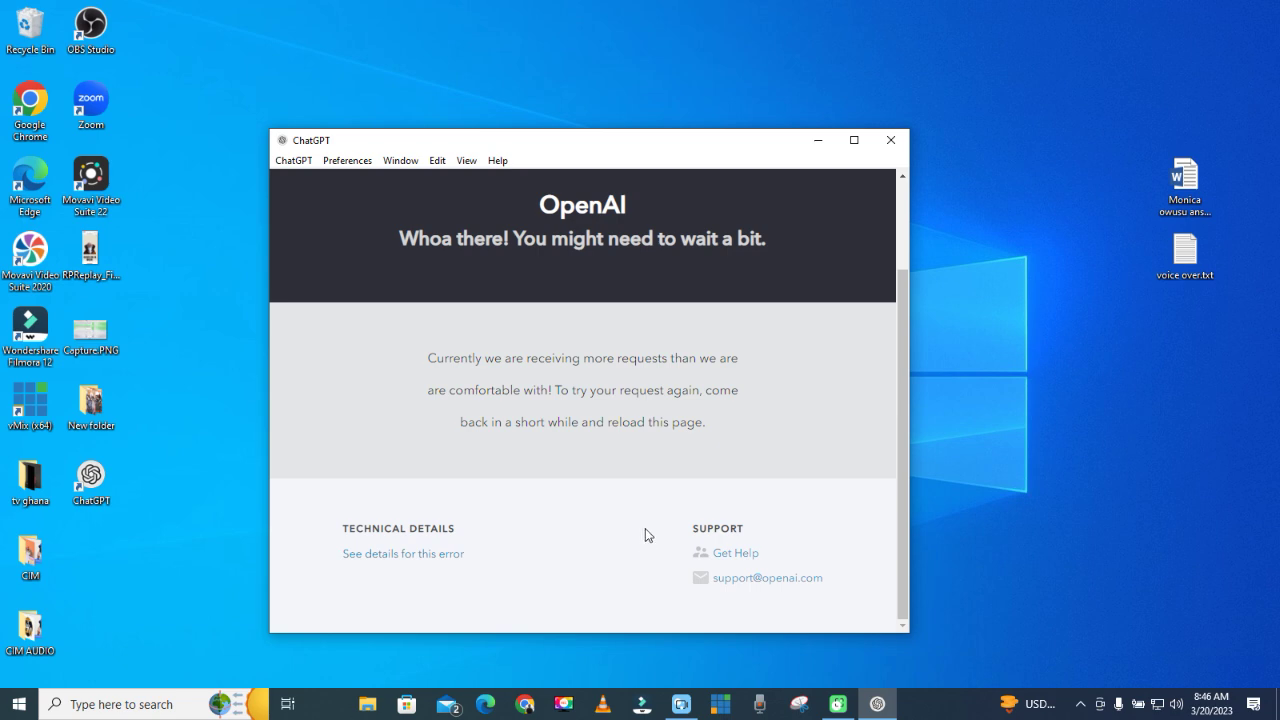
pyautogui.scroll(2, 645, 535)
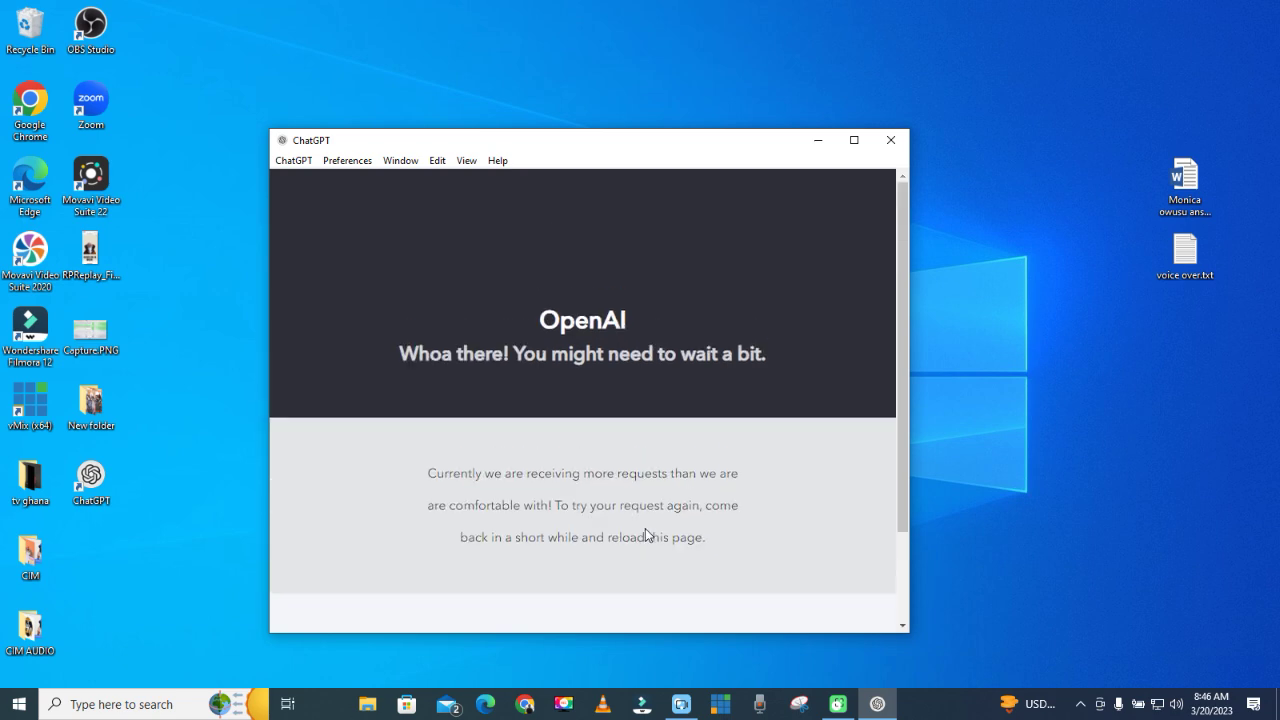
pyautogui.scroll(-2, 645, 530)
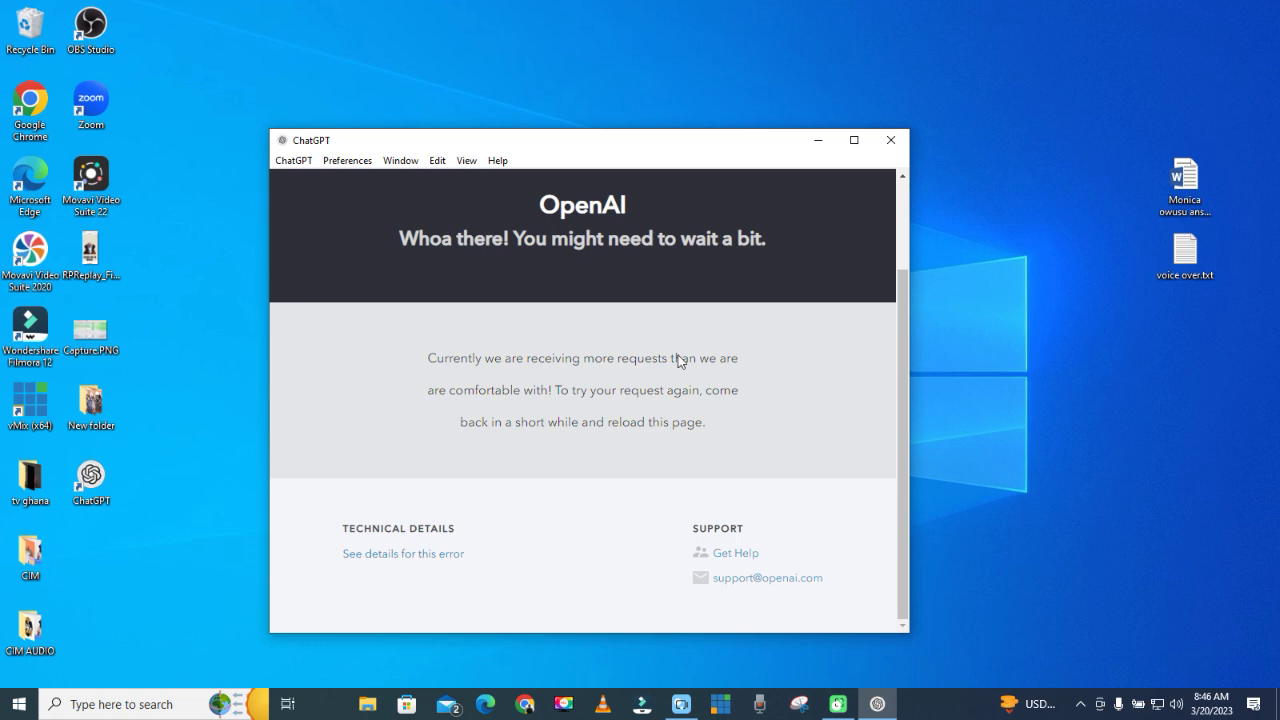
# Quit the ChatGPT app and relaunch it from its desktop shortcut.
pyautogui.click(294, 160)
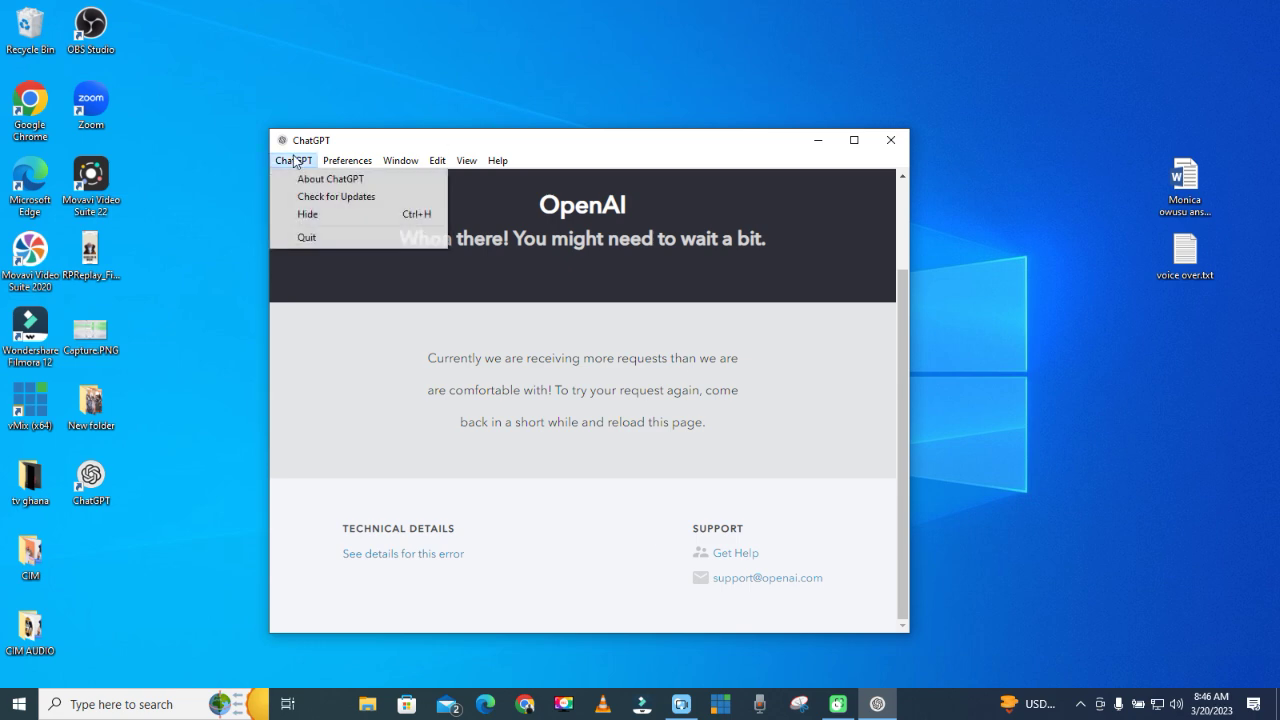
pyautogui.click(317, 237)
pyautogui.doubleClick(91, 477)
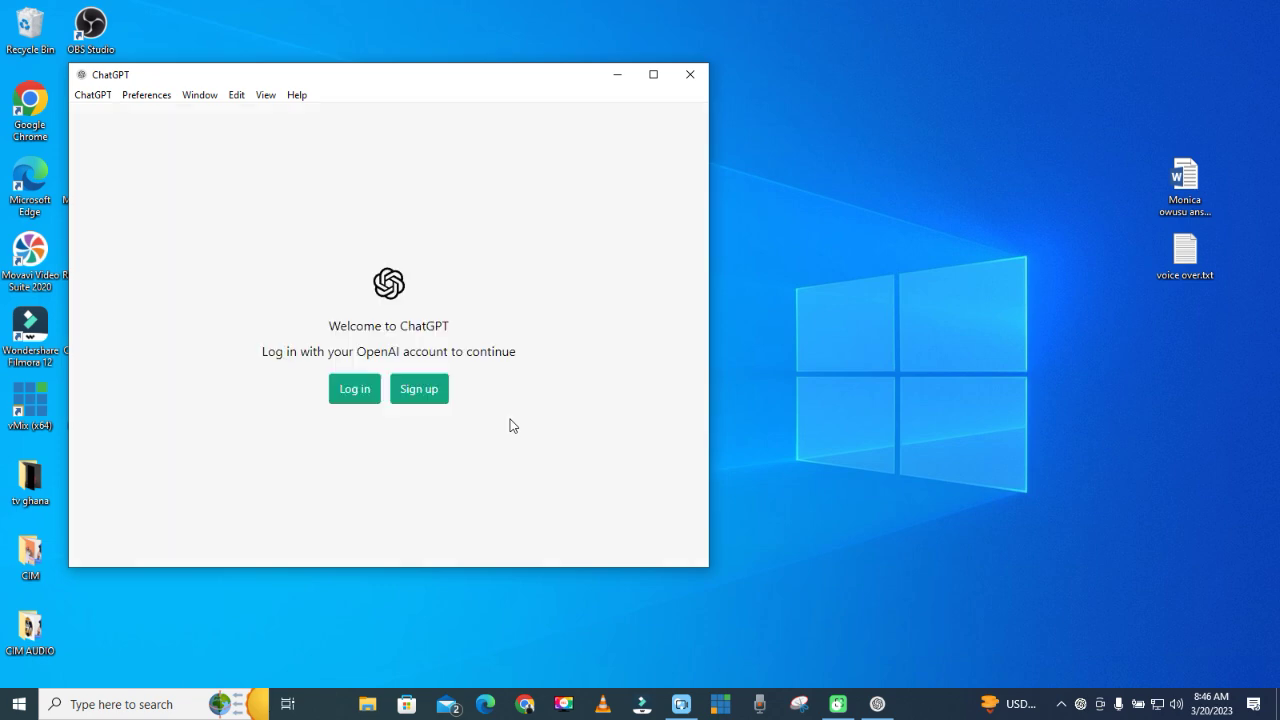
# Try to log in again through the human verification check, and go back to the welcome page.
pyautogui.click(355, 393)
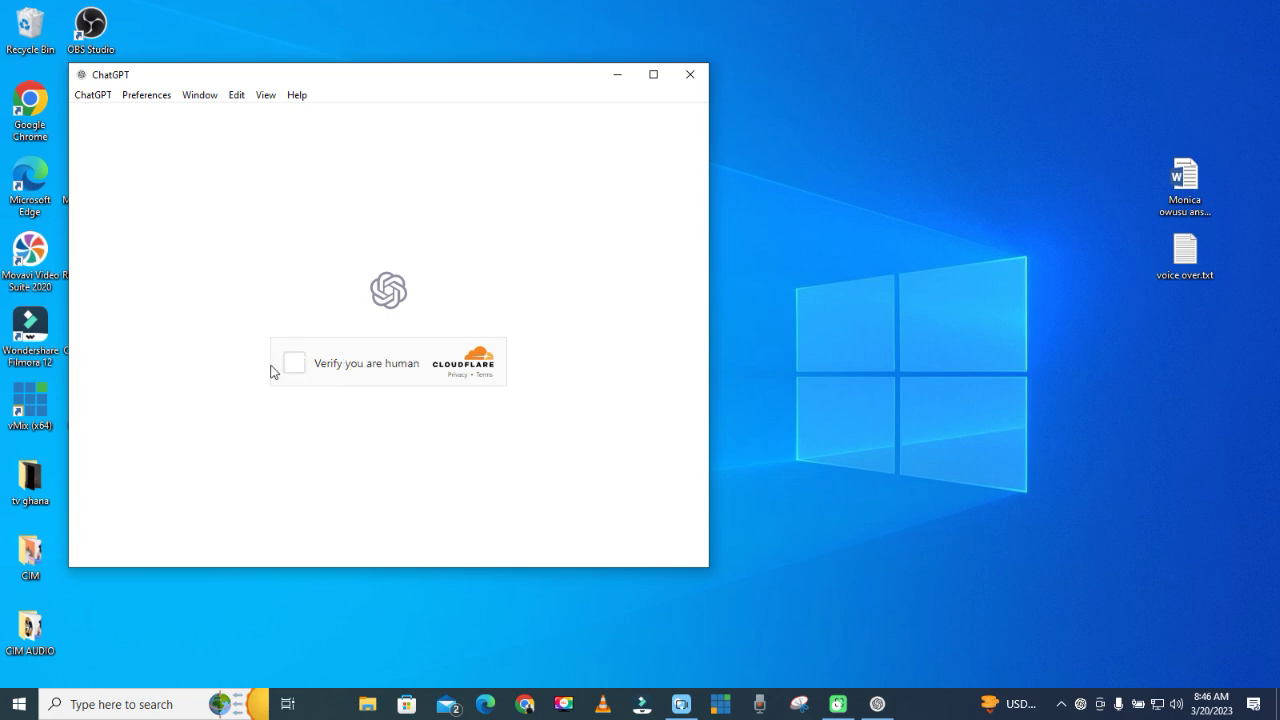
pyautogui.click(295, 363)
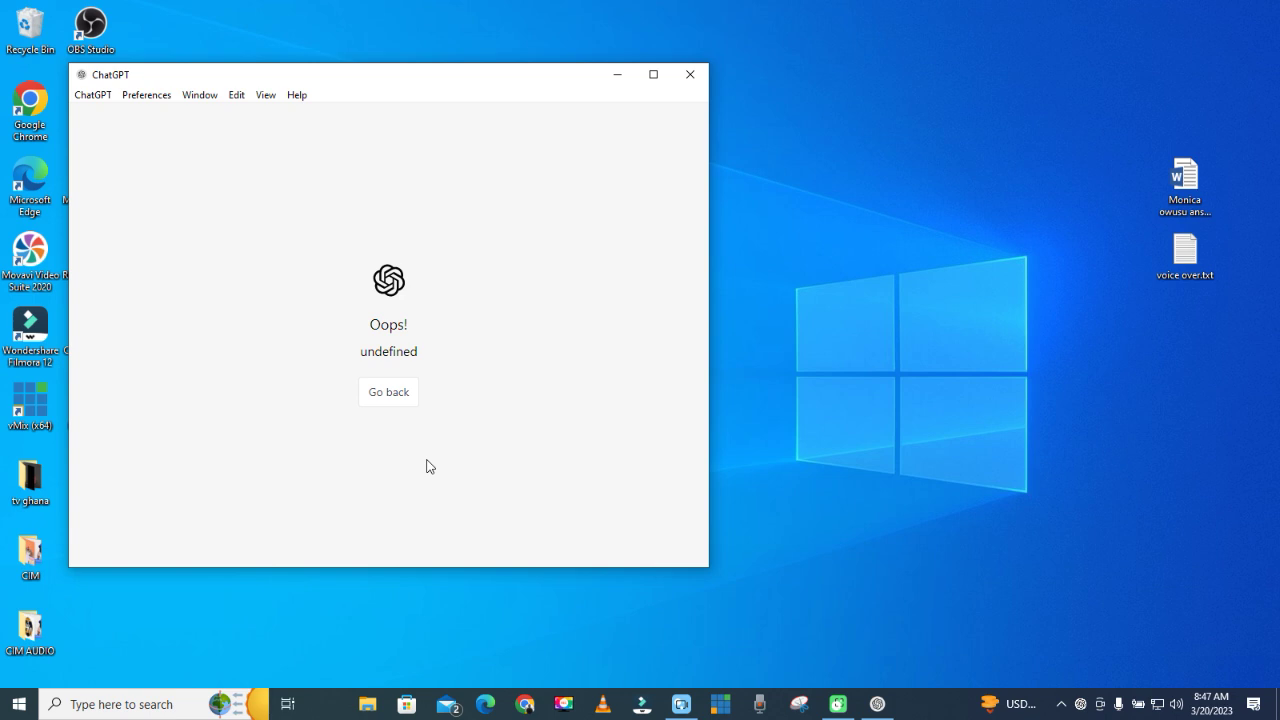
pyautogui.click(400, 396)
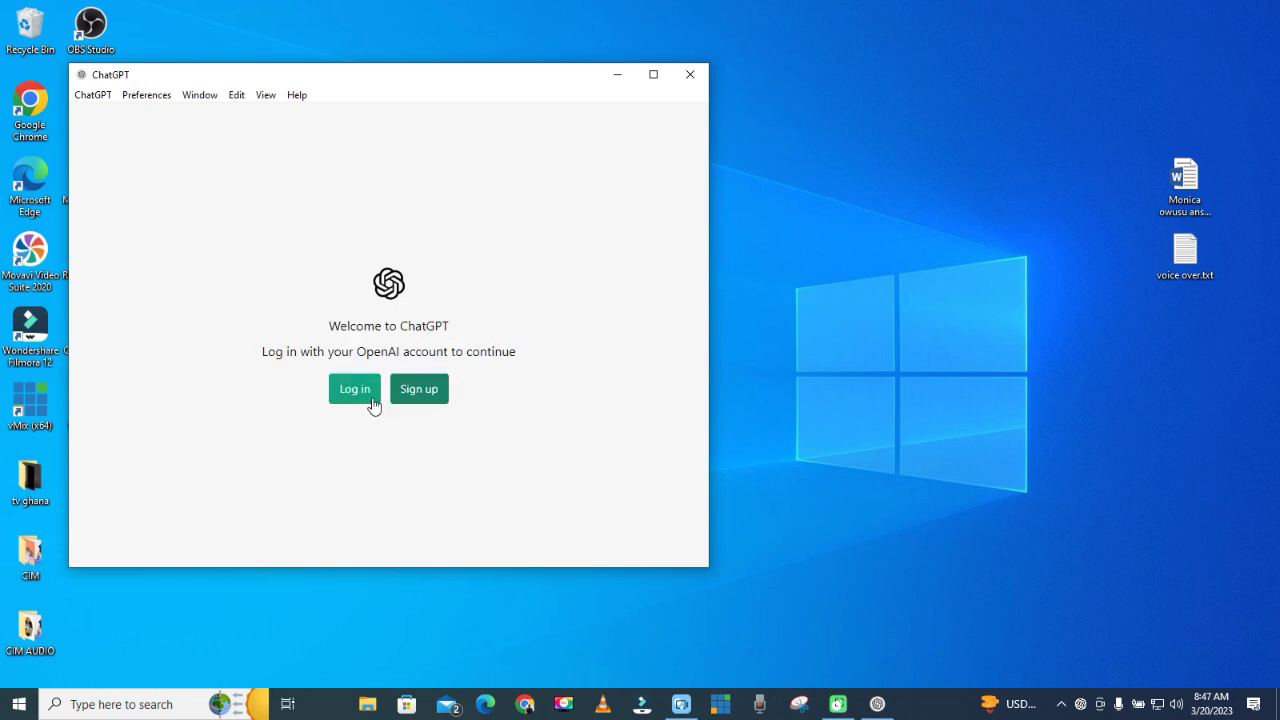
# Log in with the Google sign-in option, entering the account's e-mail address and password.
pyautogui.click(355, 397)
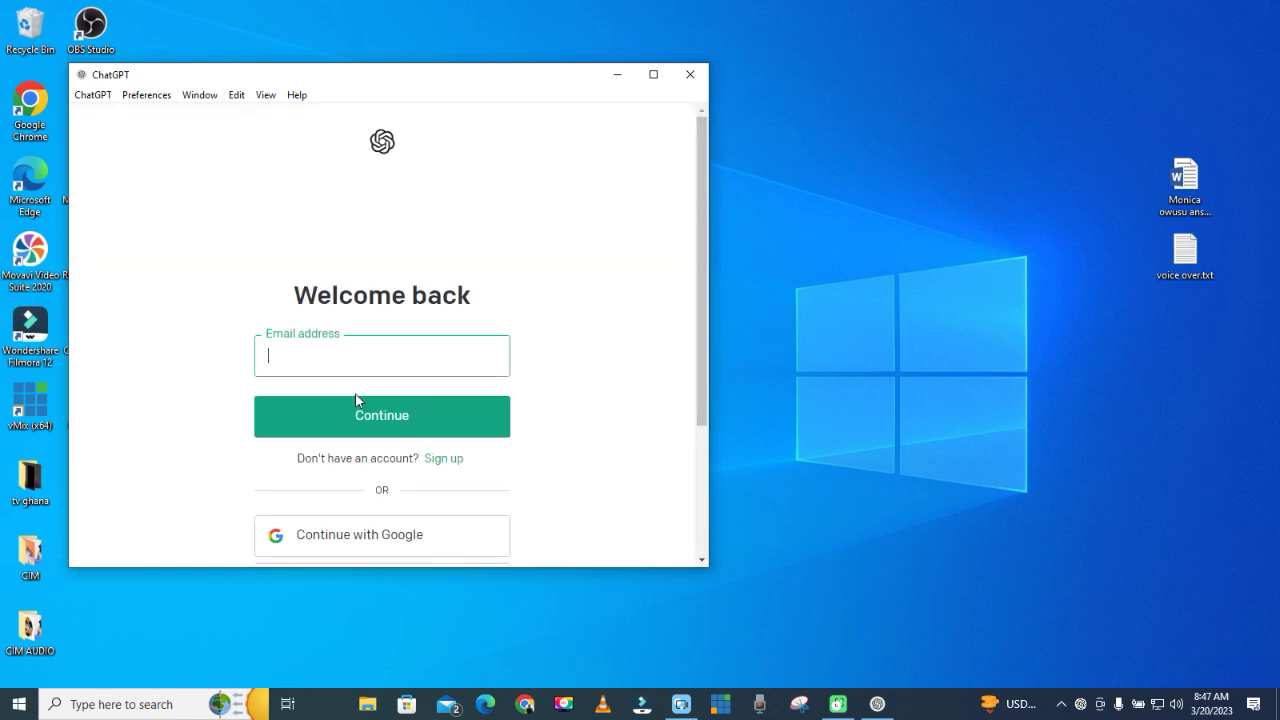
pyautogui.scroll(-1, 368, 372)
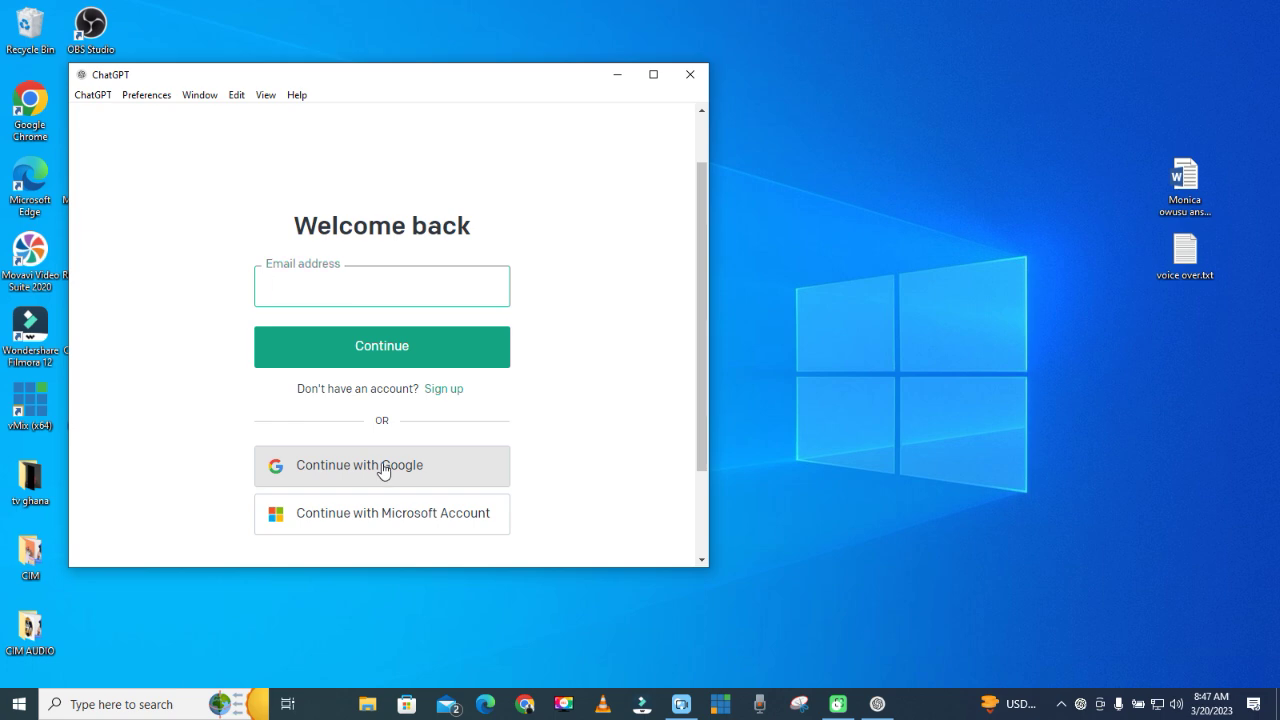
pyautogui.click(384, 471)
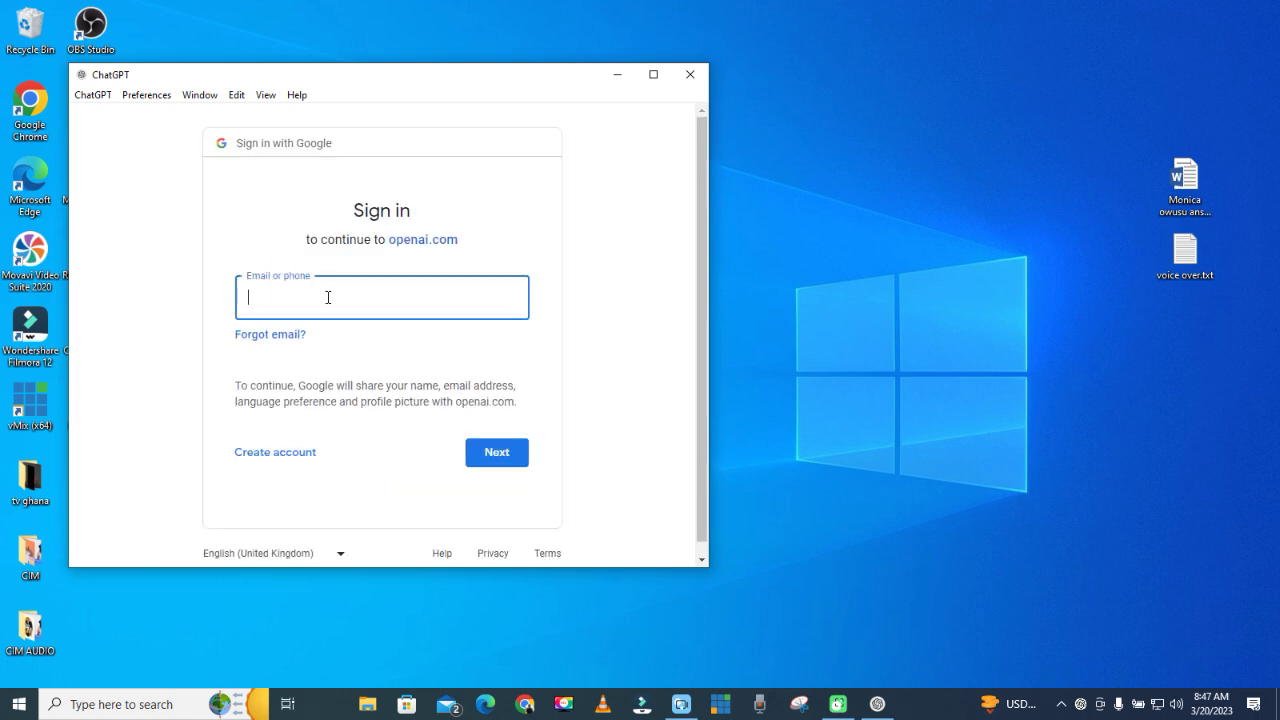
pyautogui.click(327, 297)
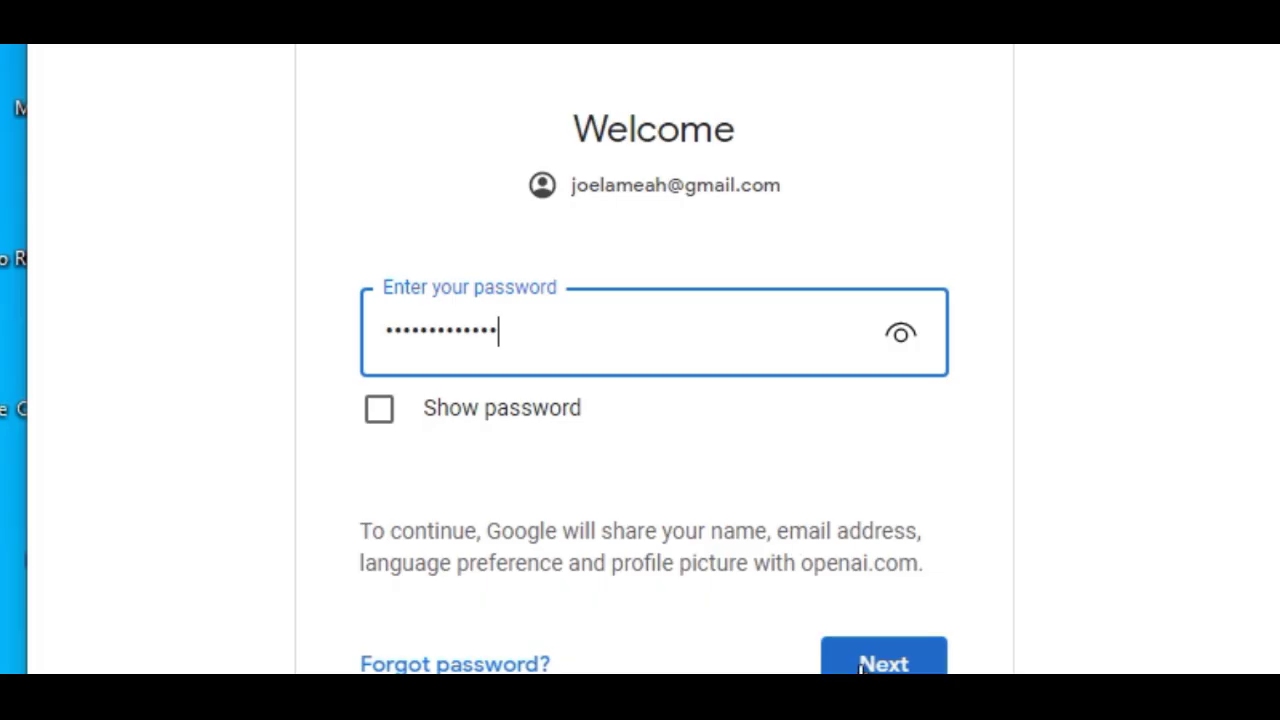
pyautogui.click(862, 666)
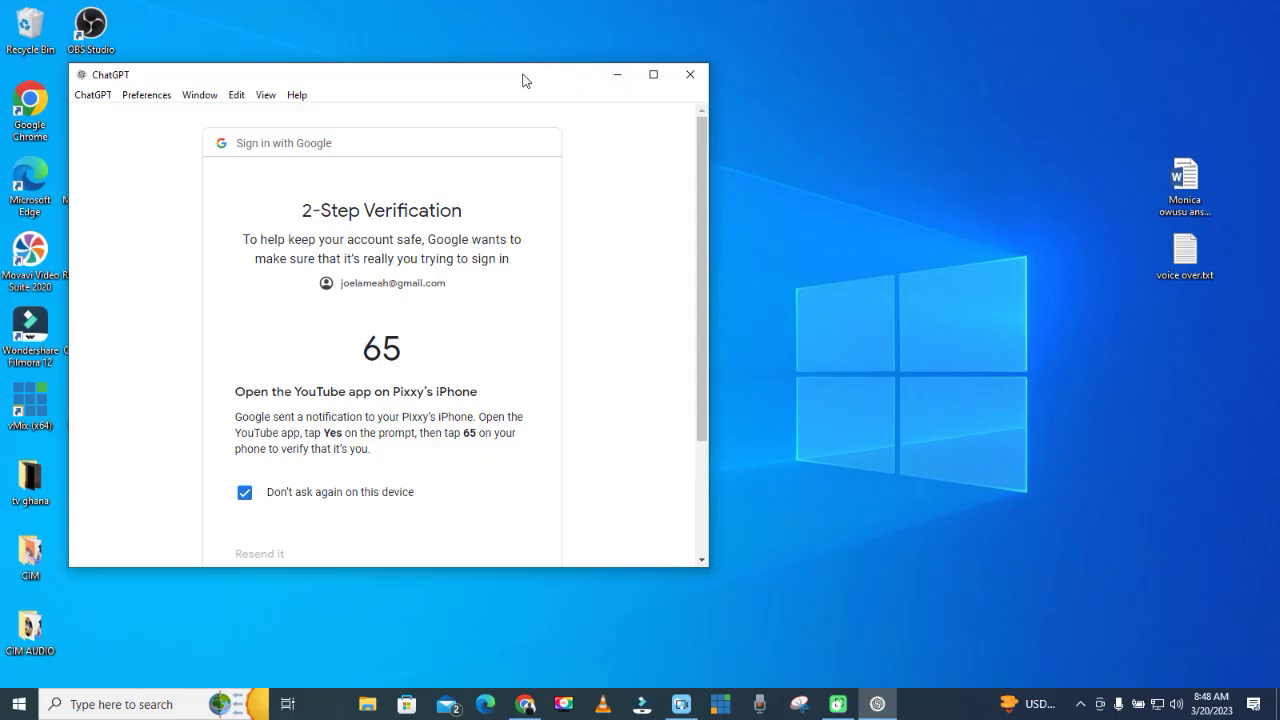
# Go through all the introductory ChatGPT notices to the end and maximize the app window.
pyautogui.moveTo(520, 78); pyautogui.dragTo(701, 74)
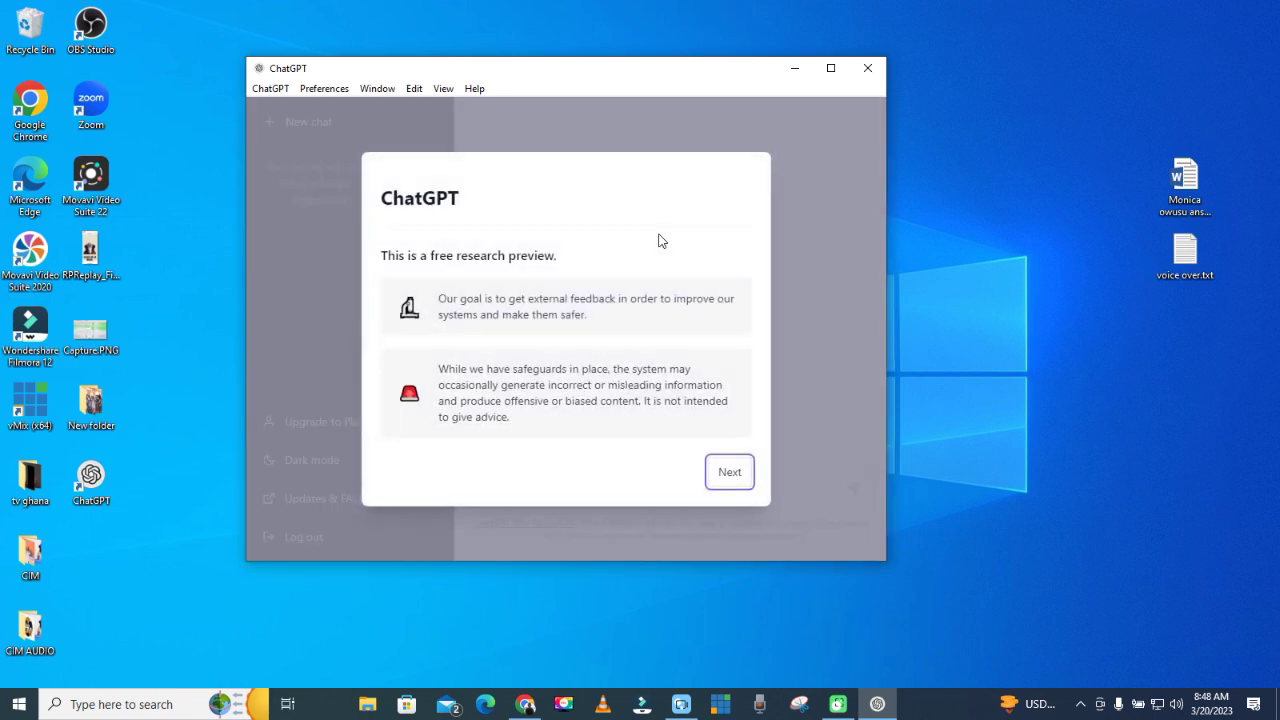
pyautogui.click(726, 478)
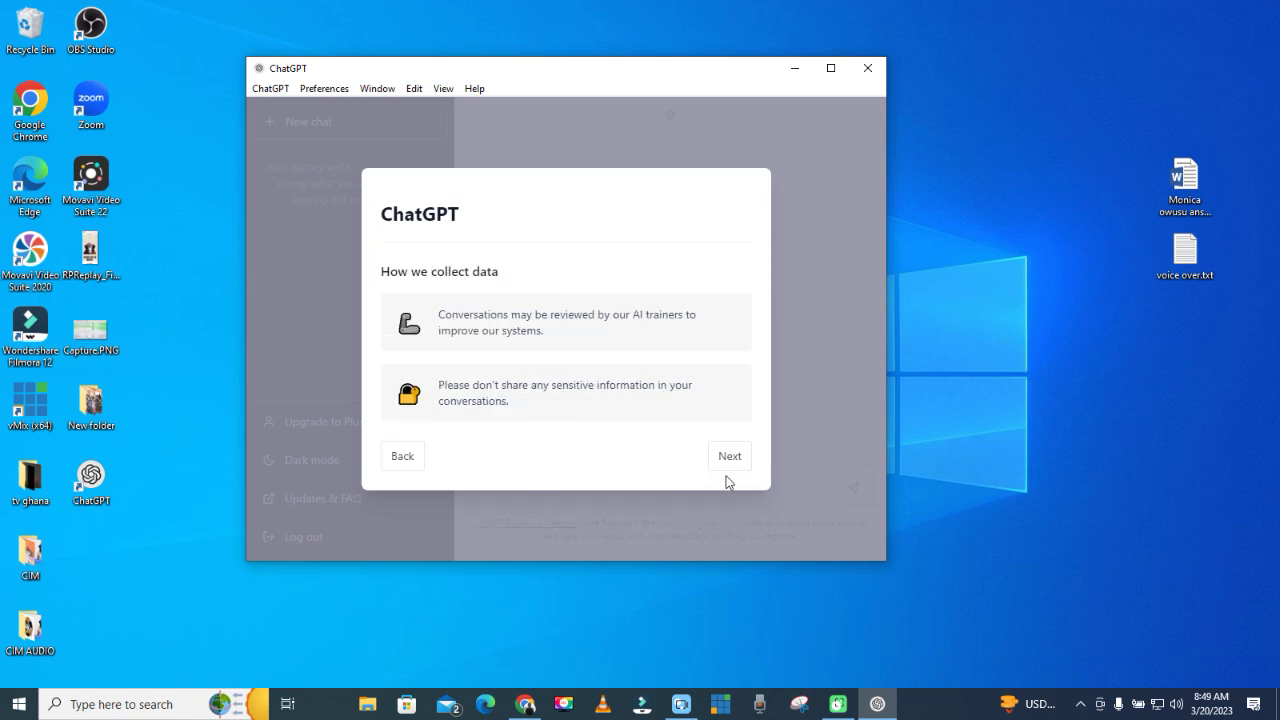
pyautogui.click(723, 467)
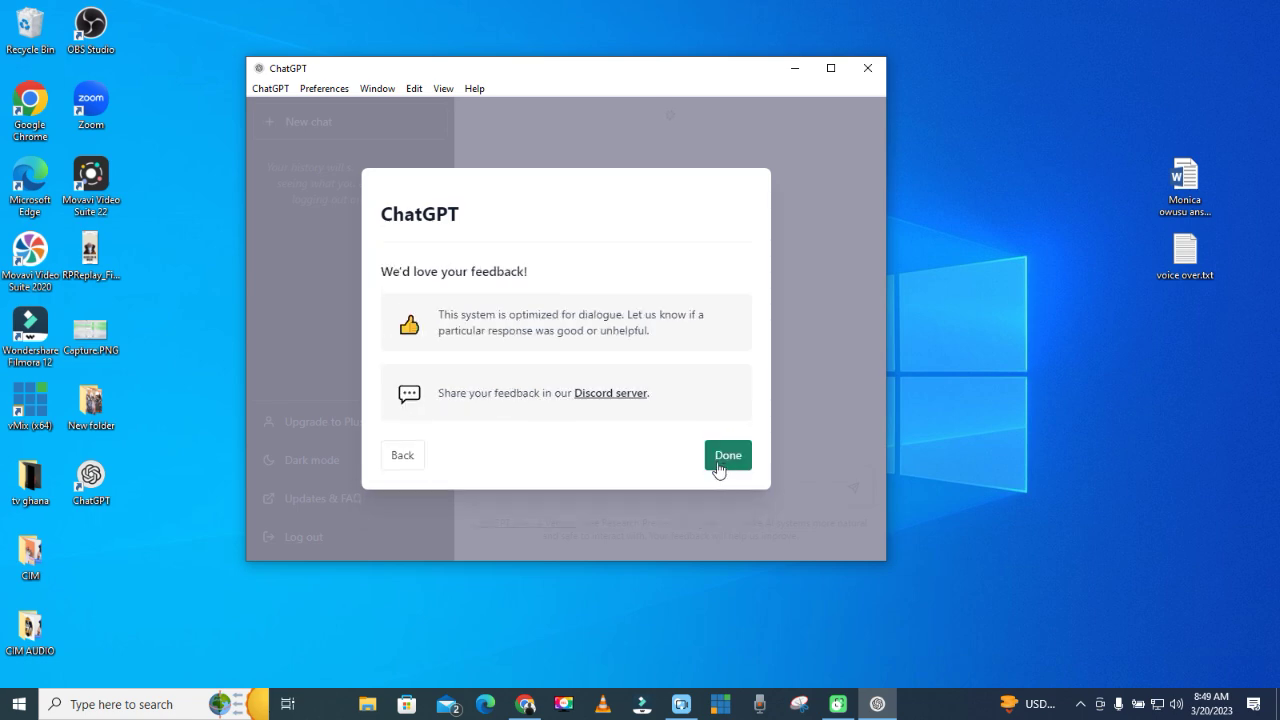
pyautogui.click(736, 458)
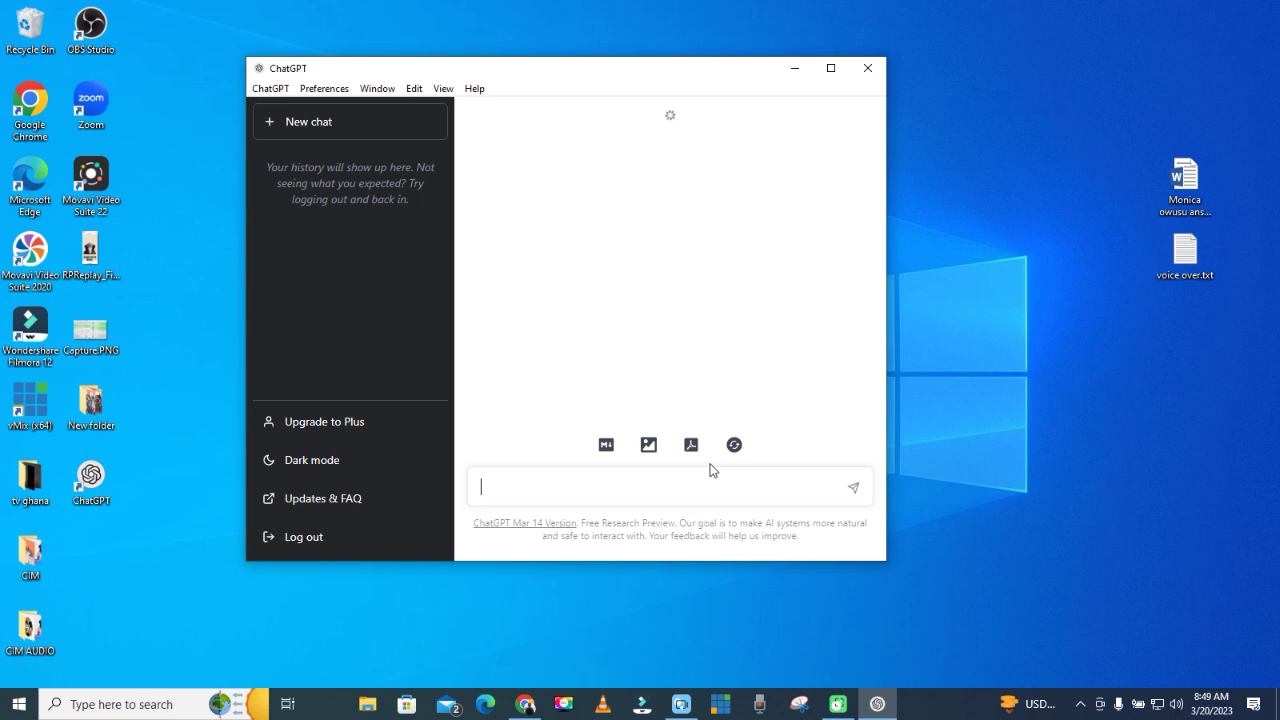
pyautogui.click(831, 69)
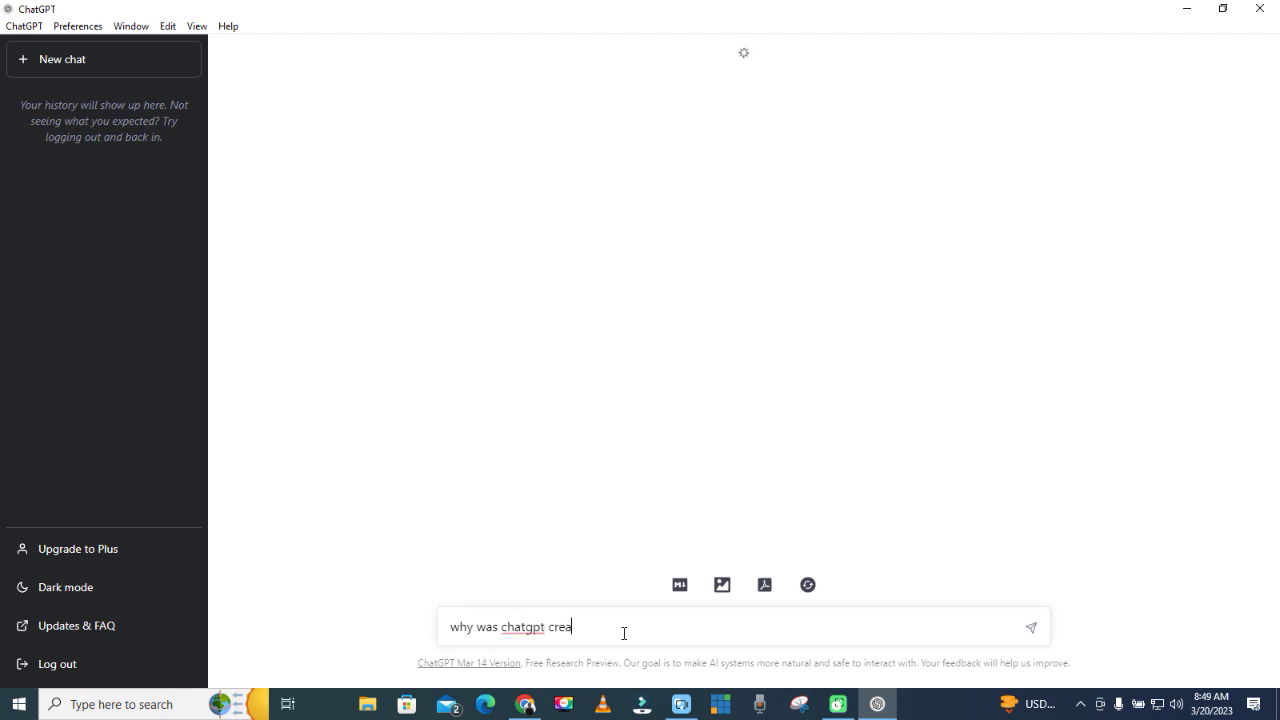
# Ask "why was chatgpt created?" in the chat and stop the response while it is being generated.
pyautogui.write('ted?')
pyautogui.press('Return')
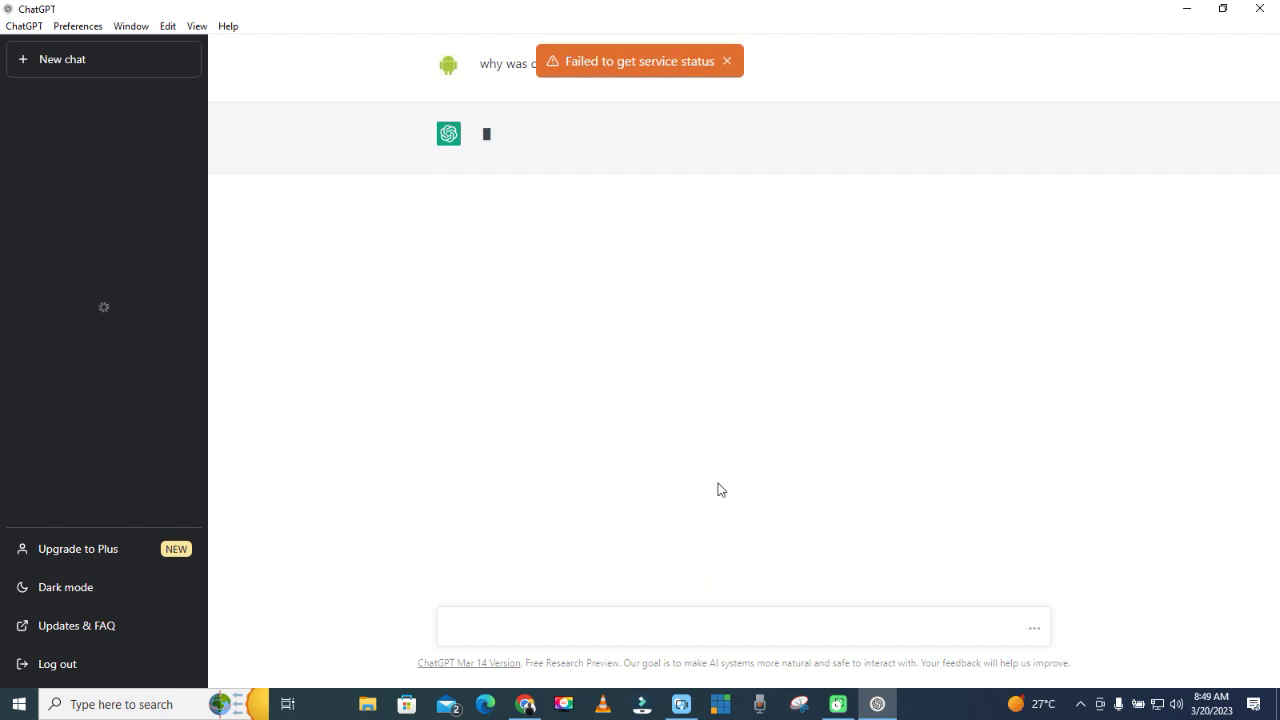
pyautogui.click(729, 64)
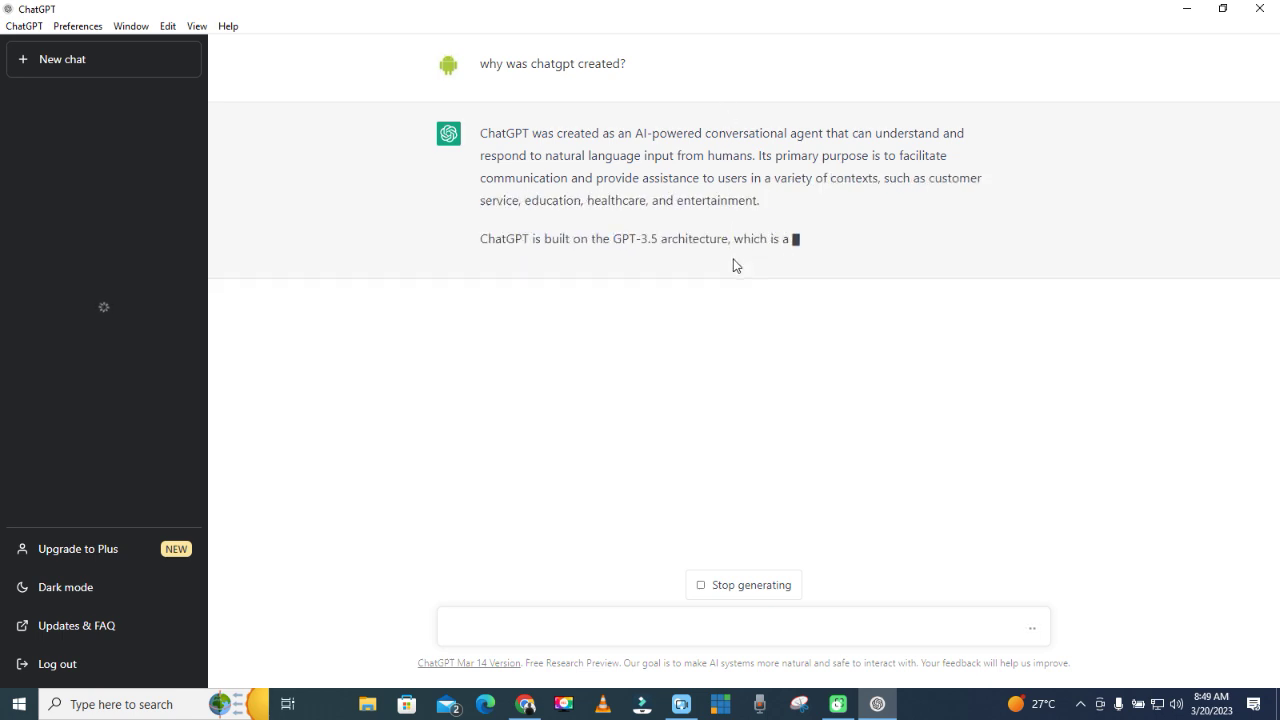
pyautogui.click(749, 592)
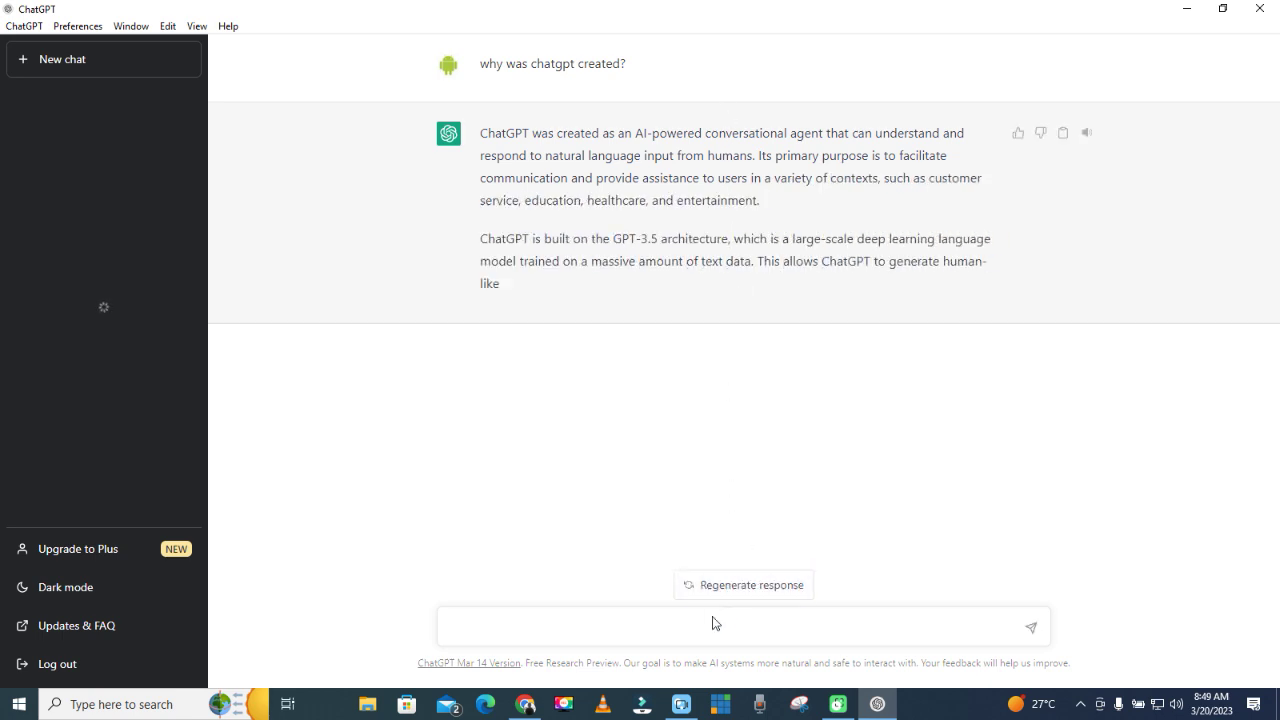